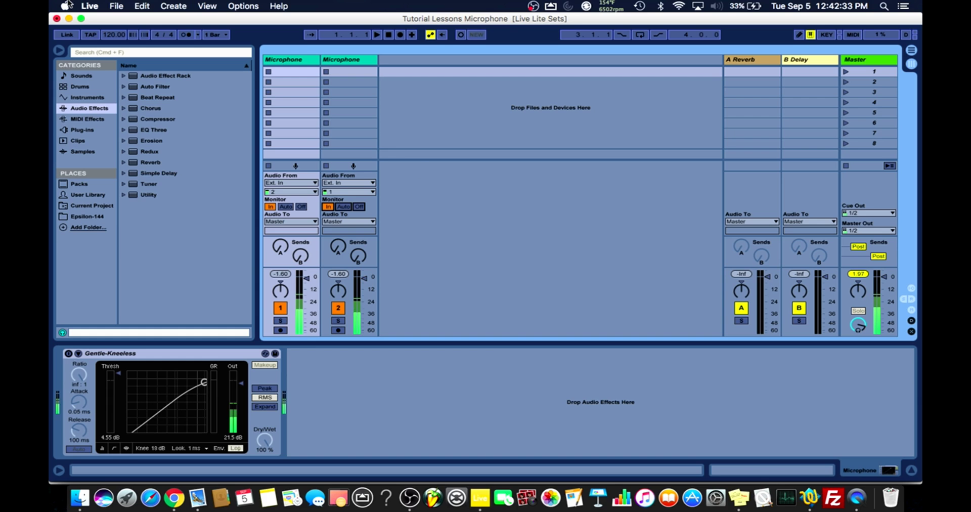
- Open Live's Preferences to the Audio page showing the CoreAudio driver and Mbox Pro input
click(93, 8)
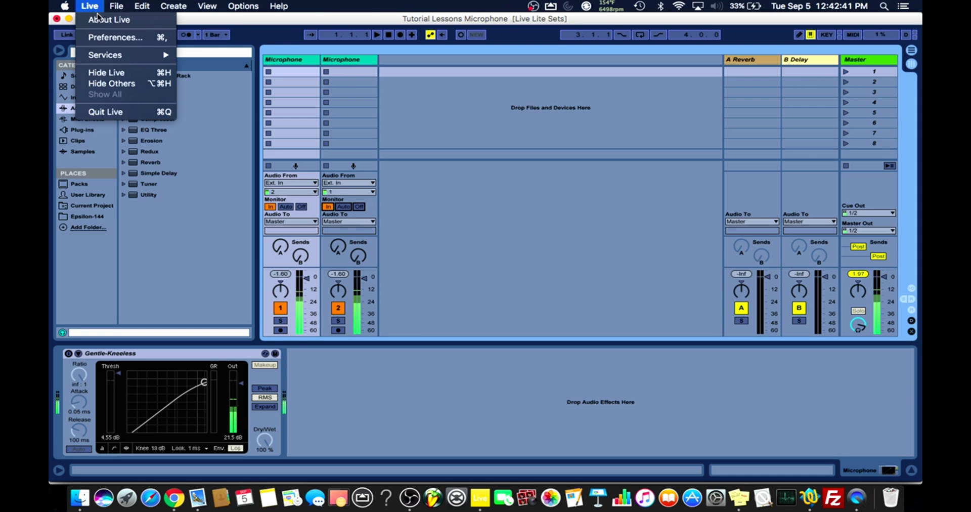
click(104, 37)
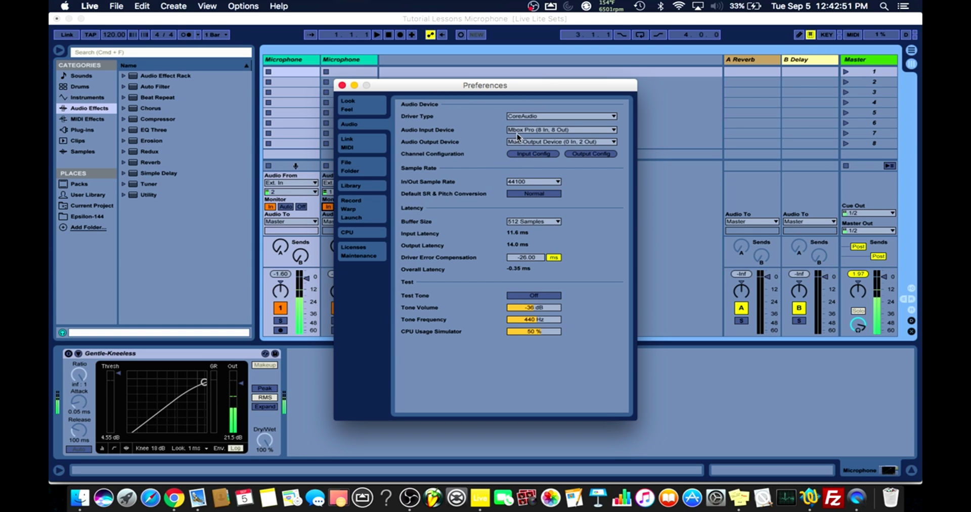
- Choose CoreAudio as the driver type and Mbox Pro (8 In, 8 Out) as the audio input device
click(555, 117)
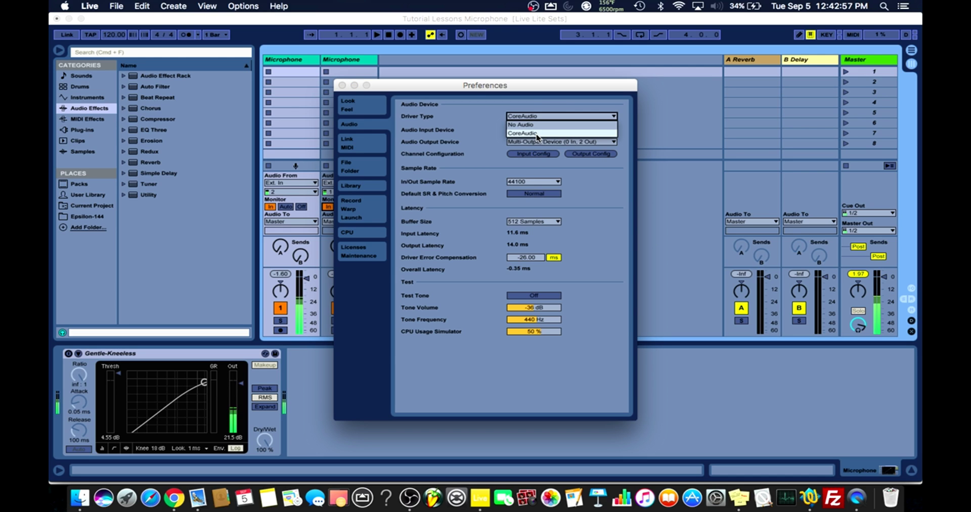
click(538, 134)
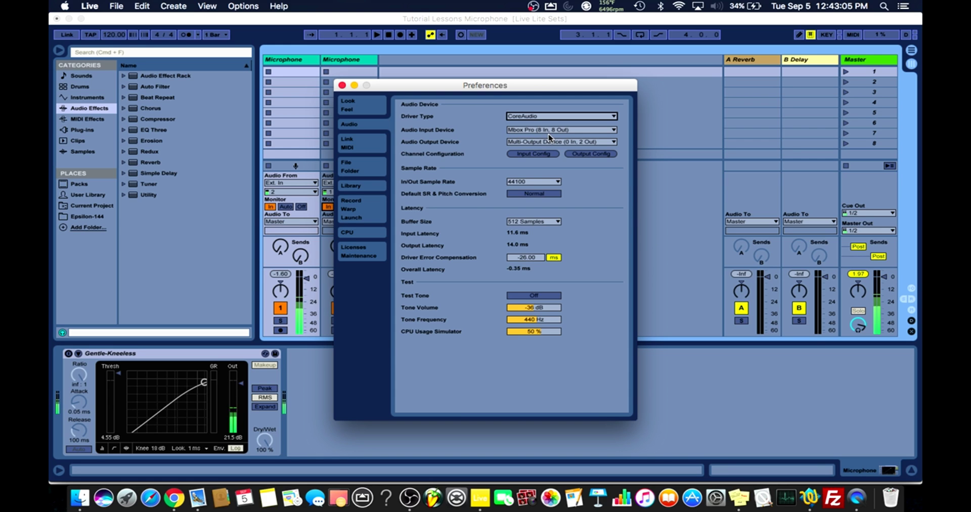
click(571, 132)
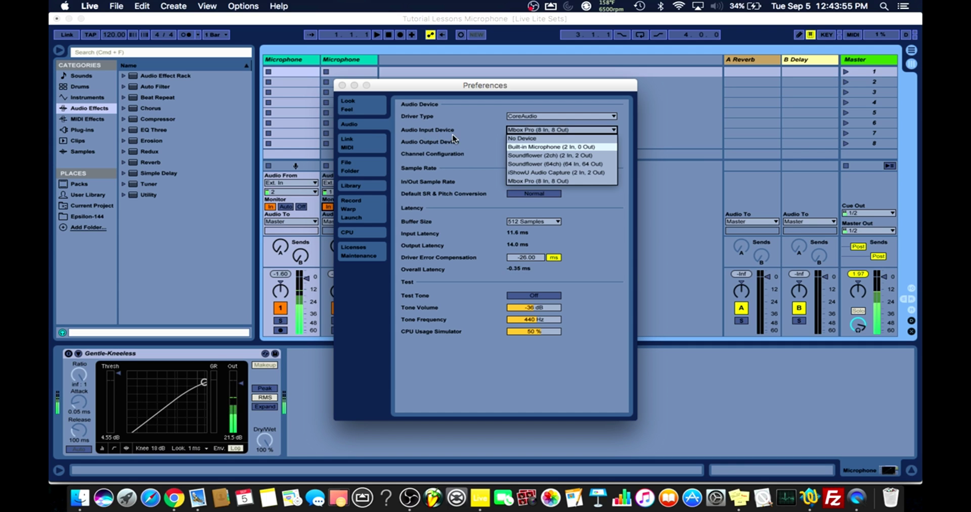
click(545, 183)
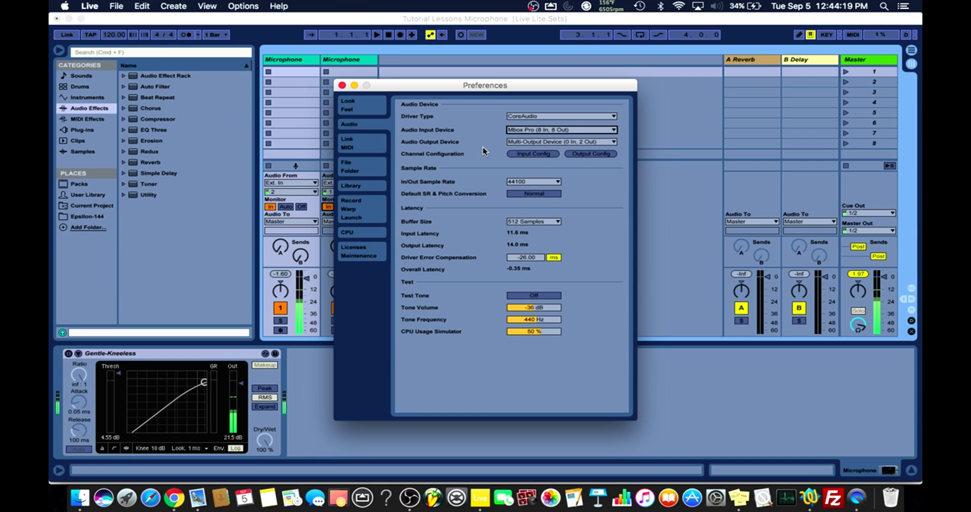
- Expand the Audio Output Device list, showing Built-in Output, Soundflower, iShowU Audio Capture and Mbox Pro
click(566, 142)
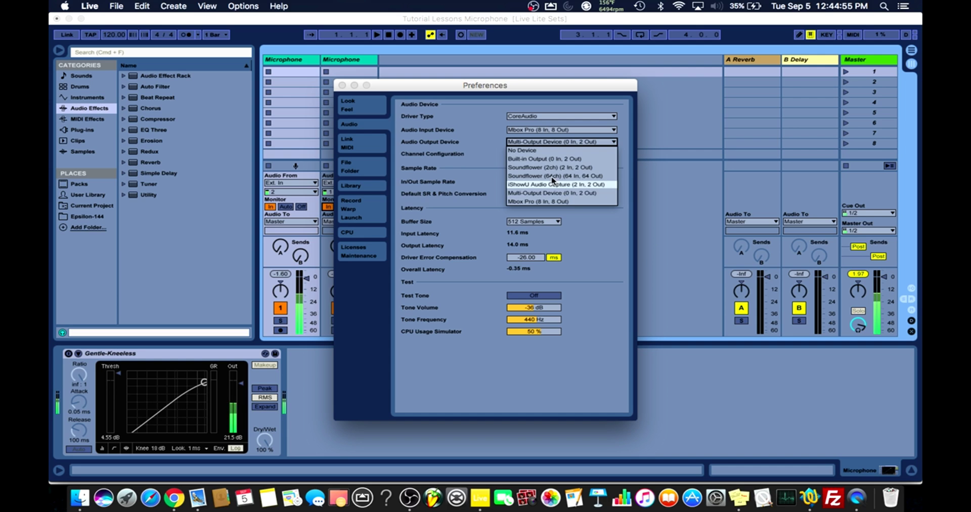
- Leave Multi-Output Device as the output and reselect Mbox Pro (8 In, 8 Out) as the input
click(540, 133)
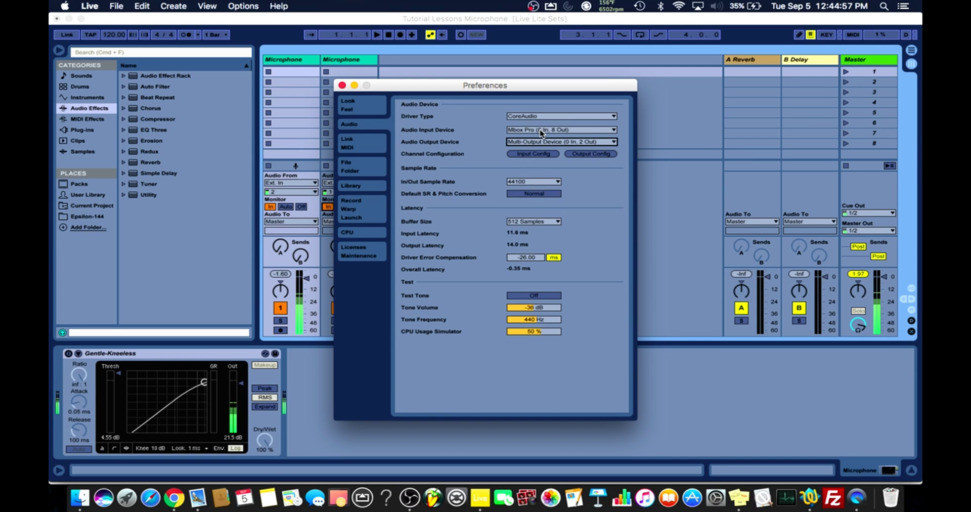
click(541, 130)
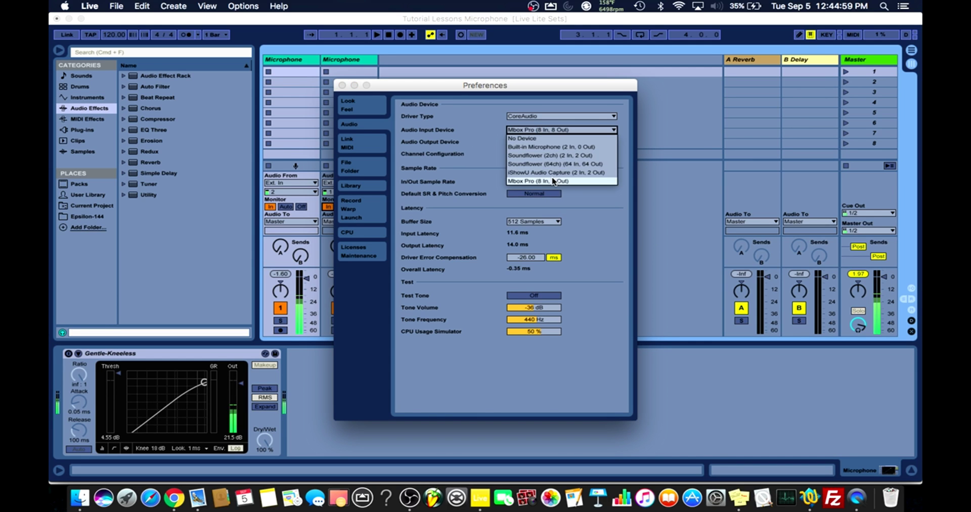
click(459, 150)
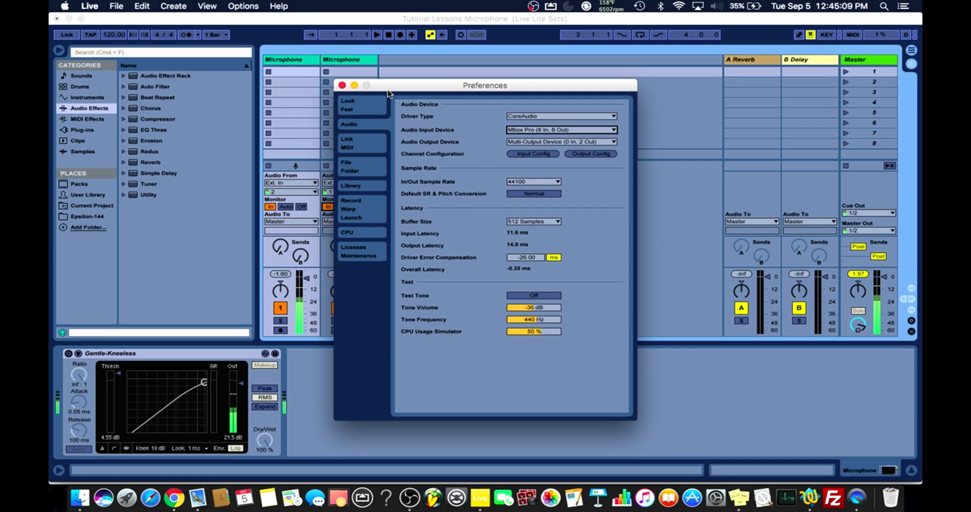
- Close Preferences and insert a new audio track, 3 Audio, beside the Microphone tracks
click(343, 85)
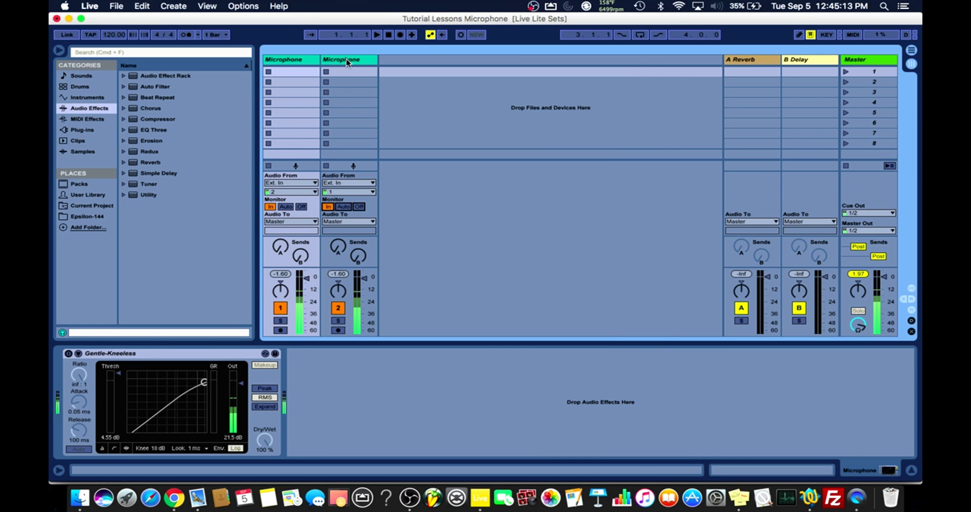
click(301, 67)
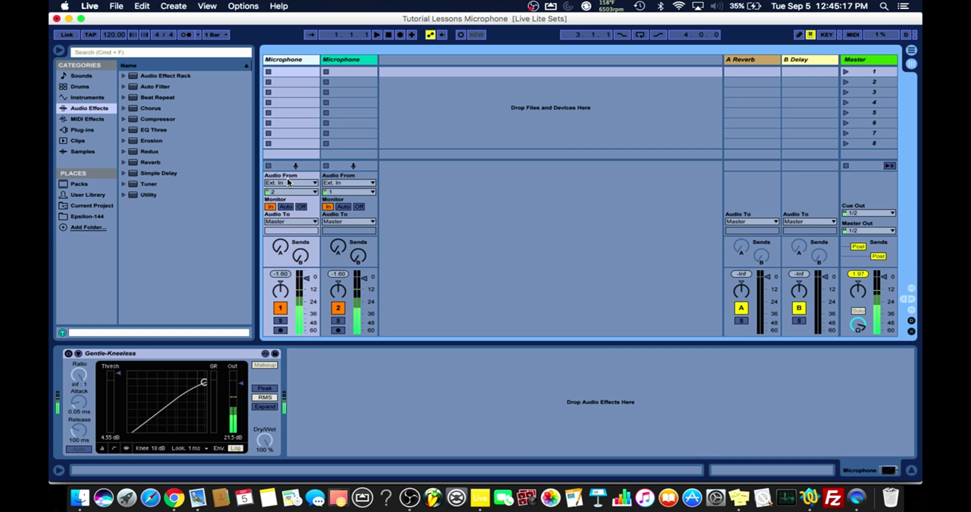
right_click(367, 60)
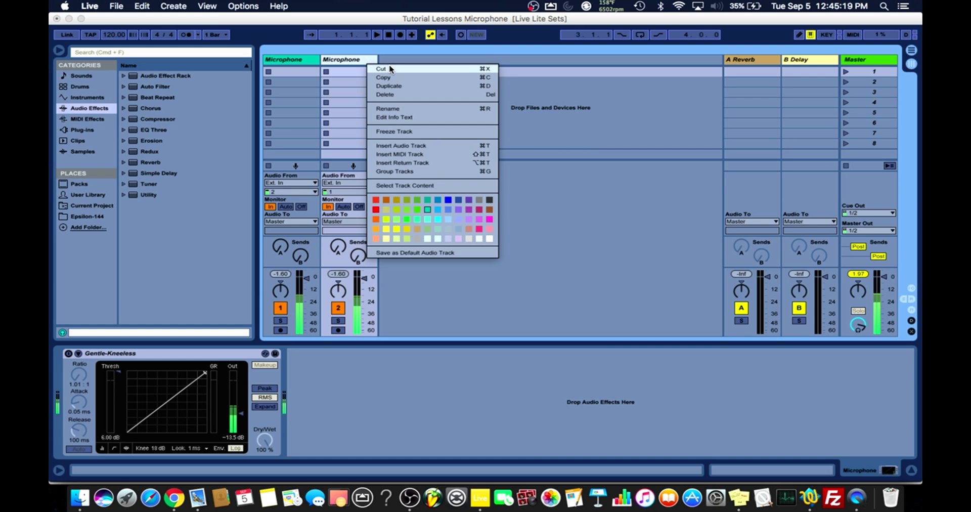
click(426, 146)
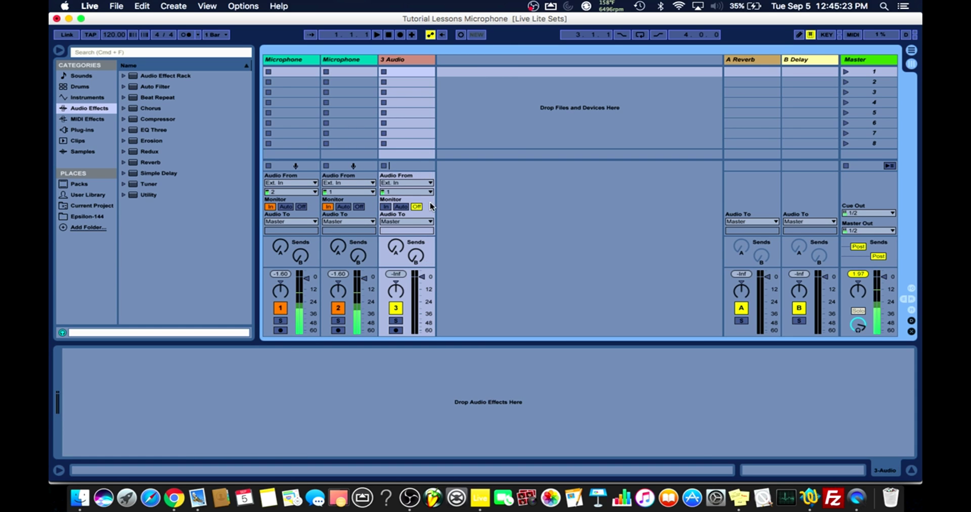
- Set the 3 Audio track's Audio From source to Ext. In
click(405, 183)
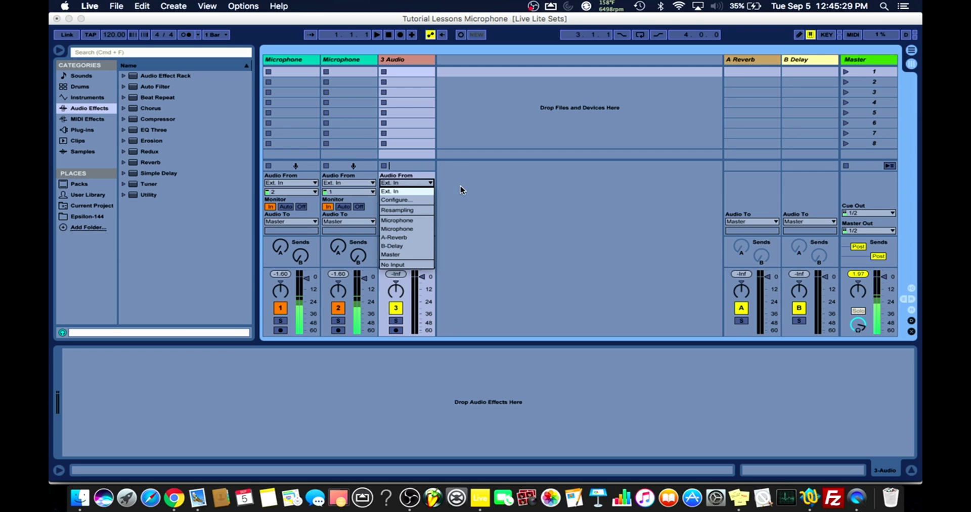
click(402, 191)
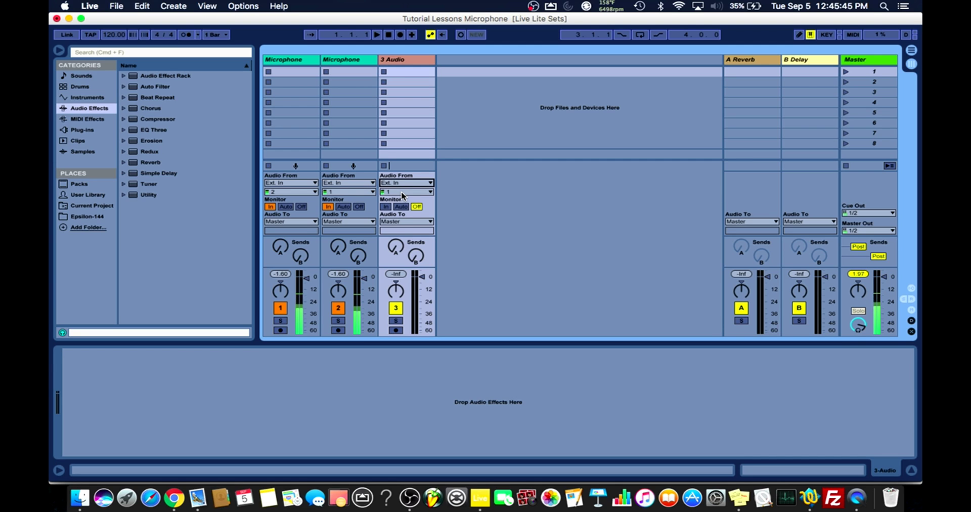
click(403, 192)
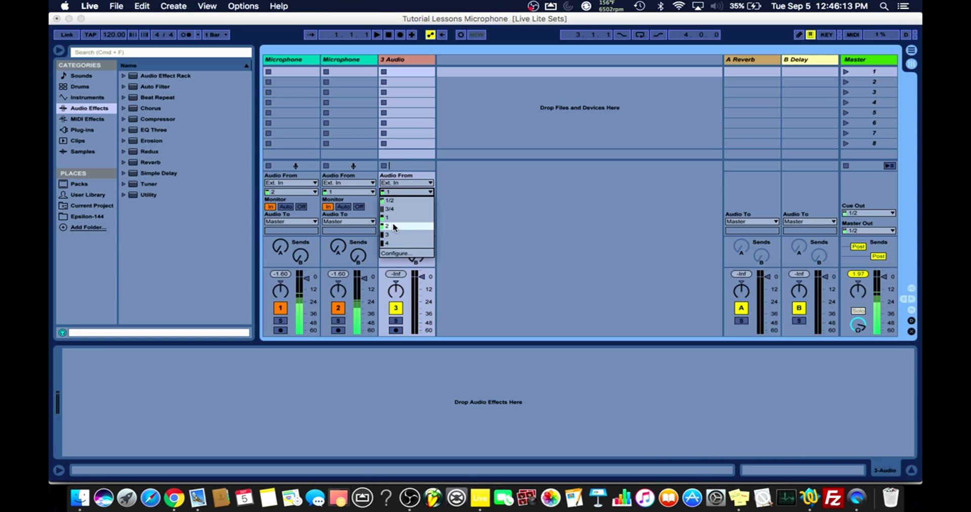
- Keep track 3 on input channel 1, switch monitoring to In, then back to Off
click(393, 217)
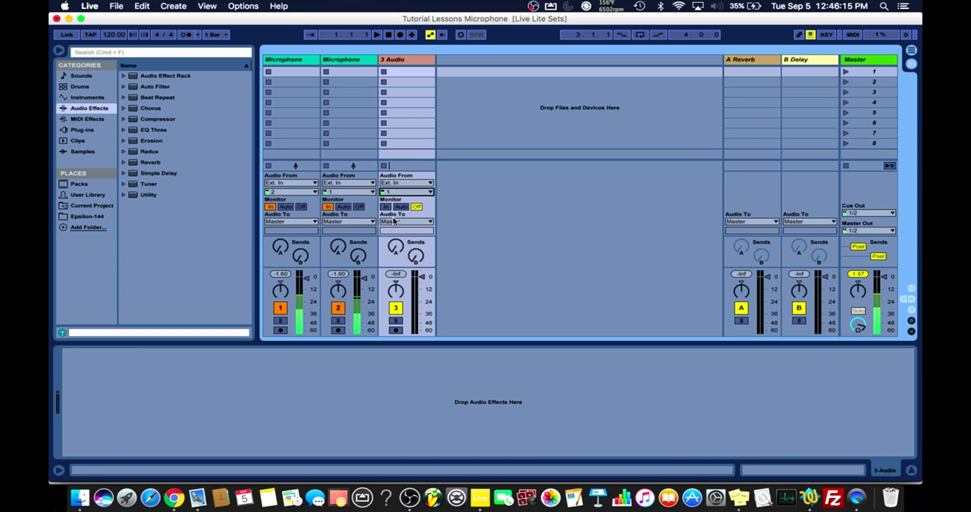
click(386, 208)
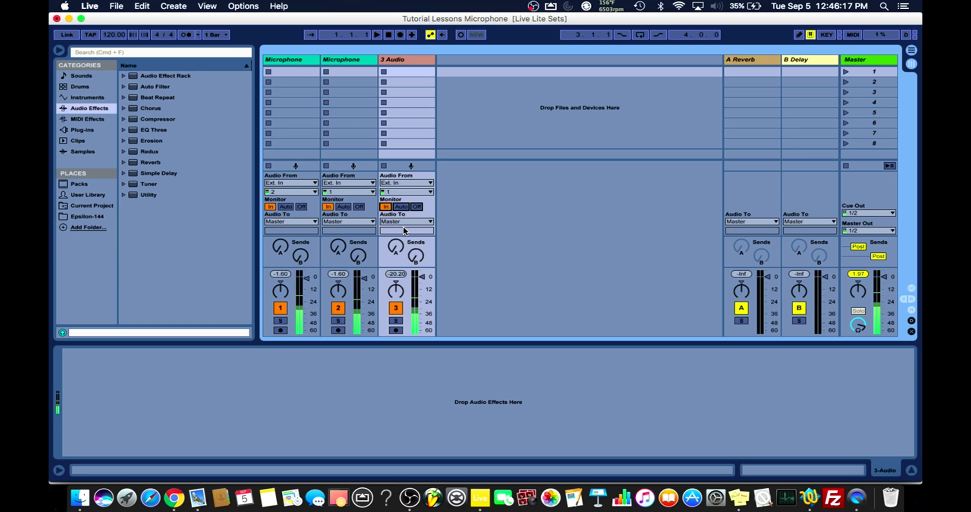
click(417, 207)
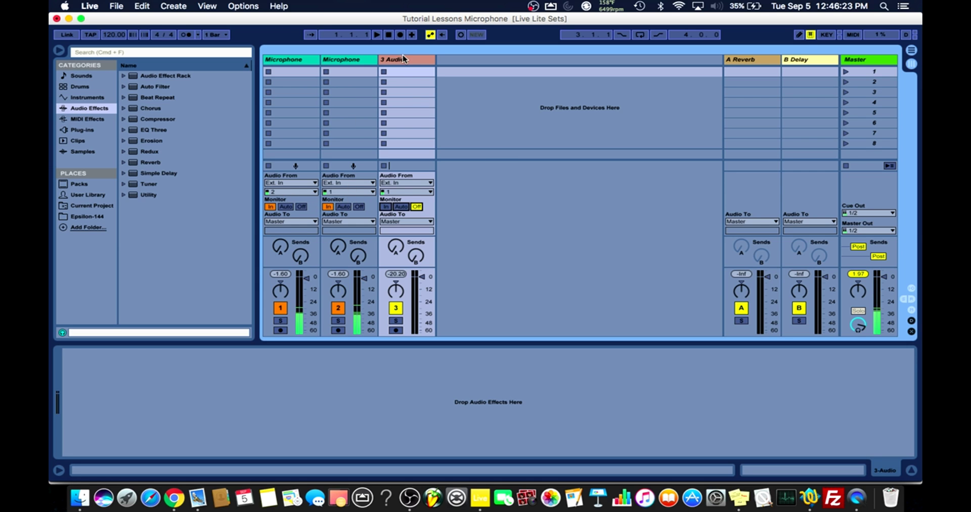
click(353, 61)
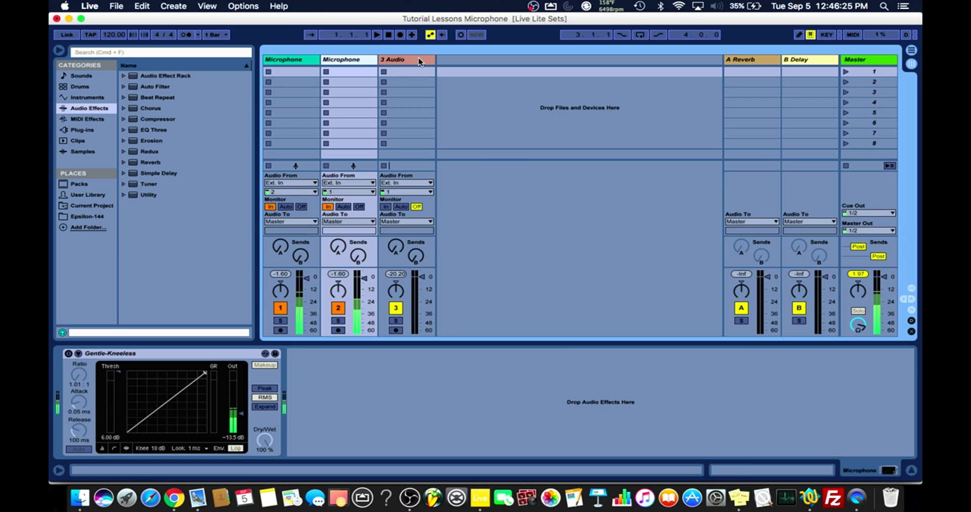
- Select the 3 Audio track header and delete the track with the Delete key
click(409, 62)
click(365, 62)
click(419, 61)
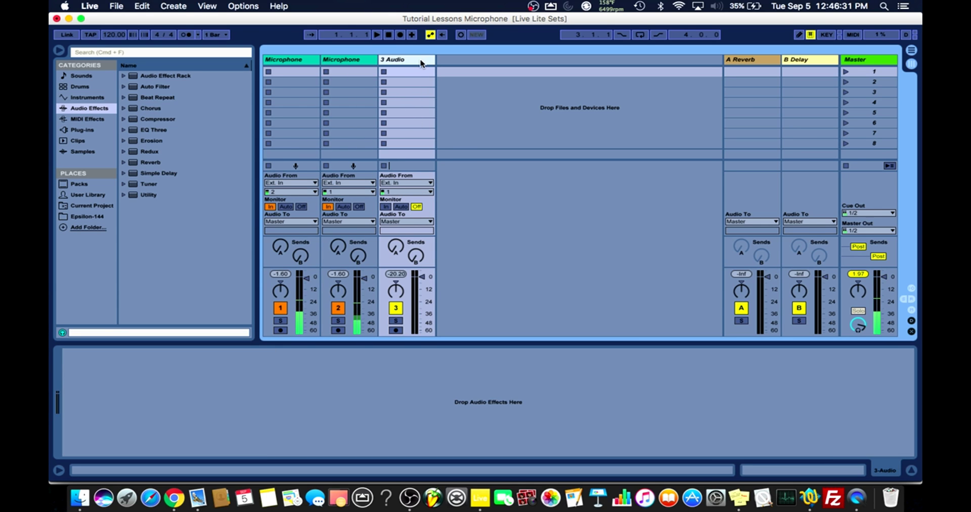
key(Delete)
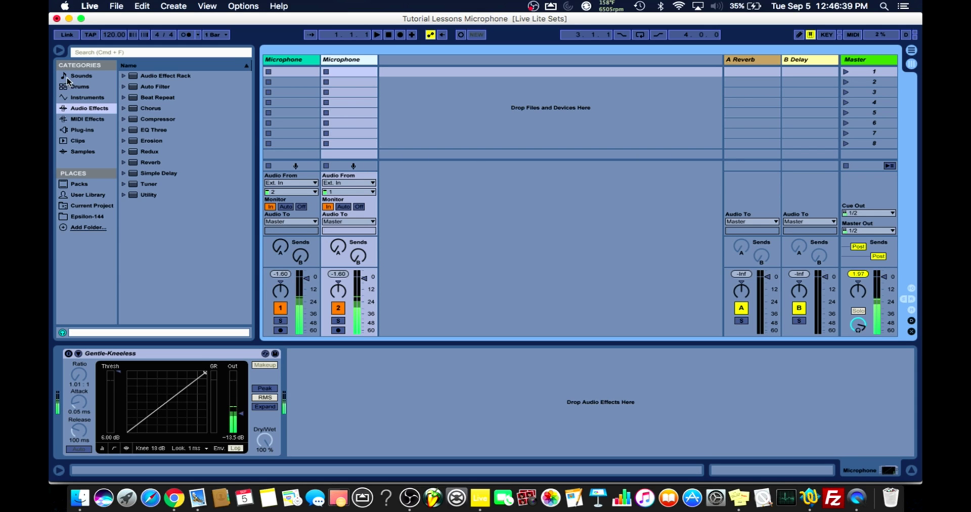
click(96, 7)
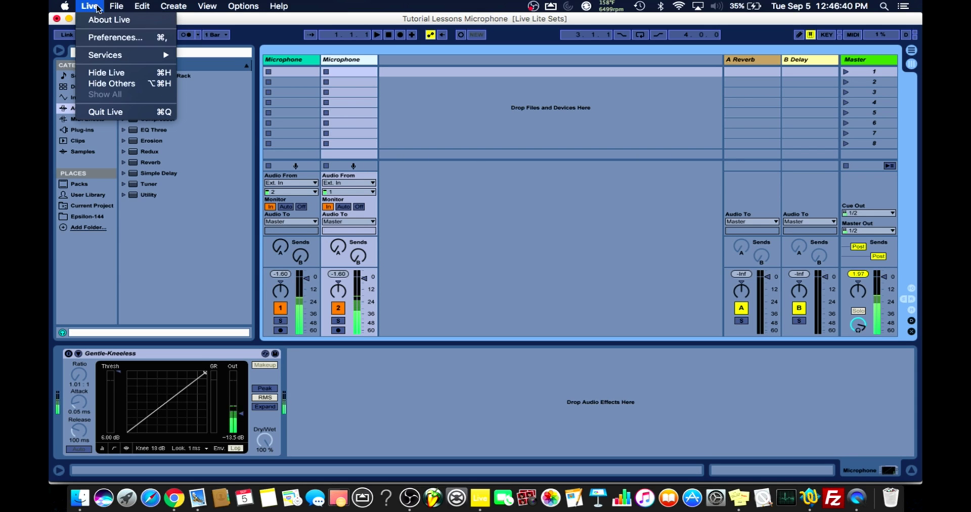
- Reopen the Audio preferences and reselect Mbox Pro (8 In, 8 Out) in the input device list
click(114, 38)
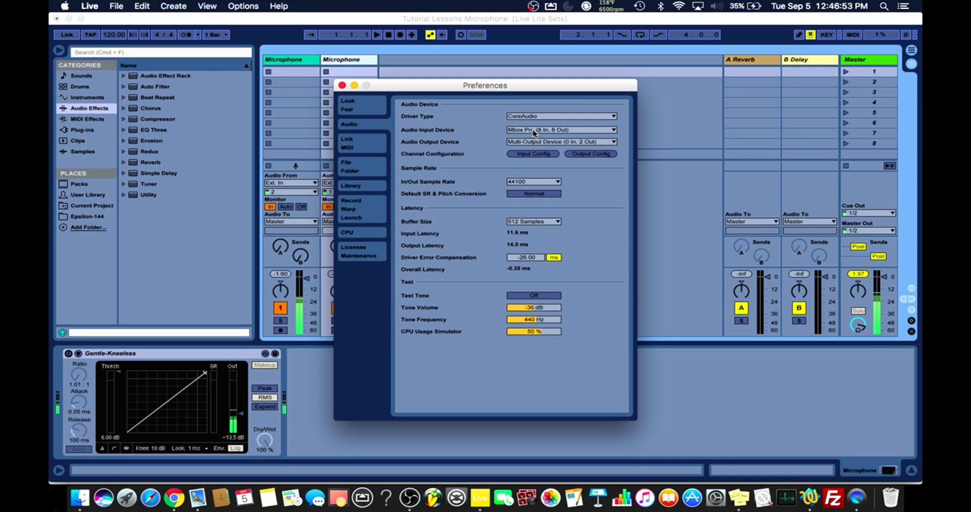
click(533, 131)
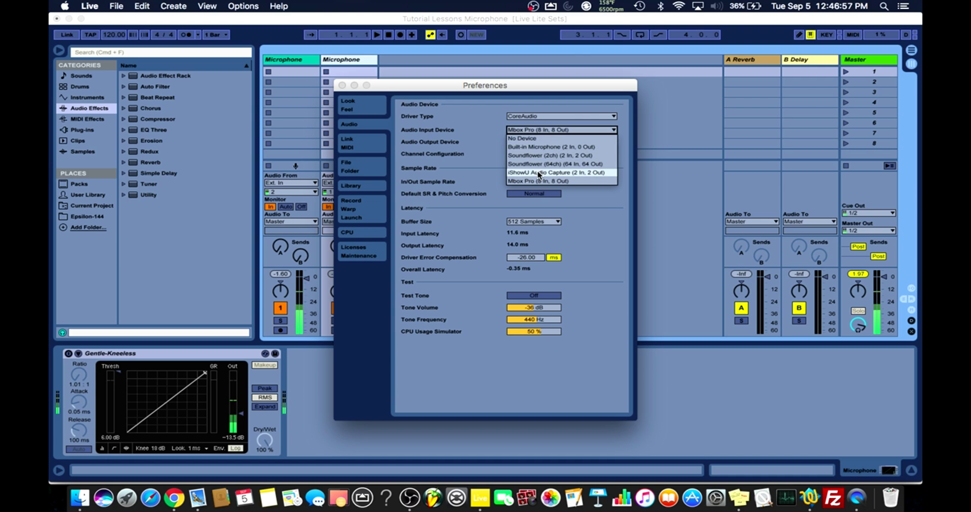
click(476, 141)
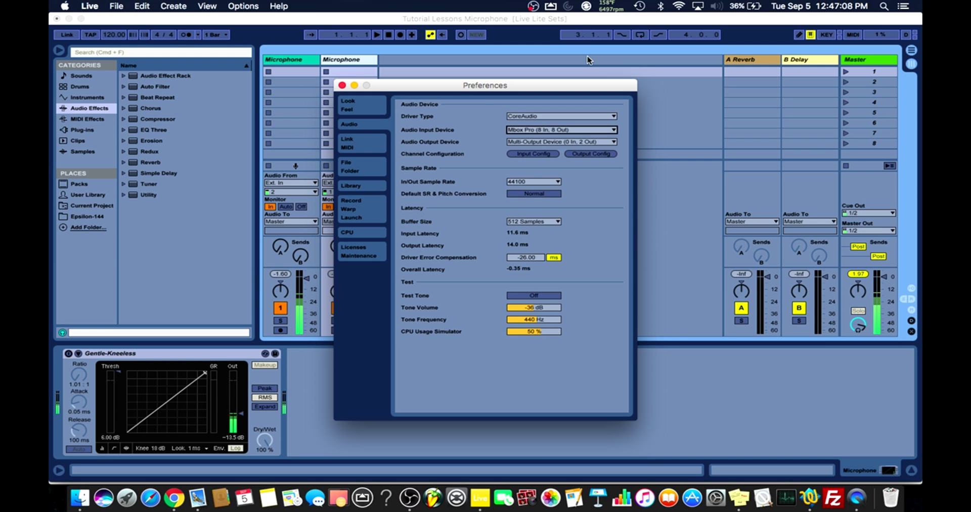
click(533, 6)
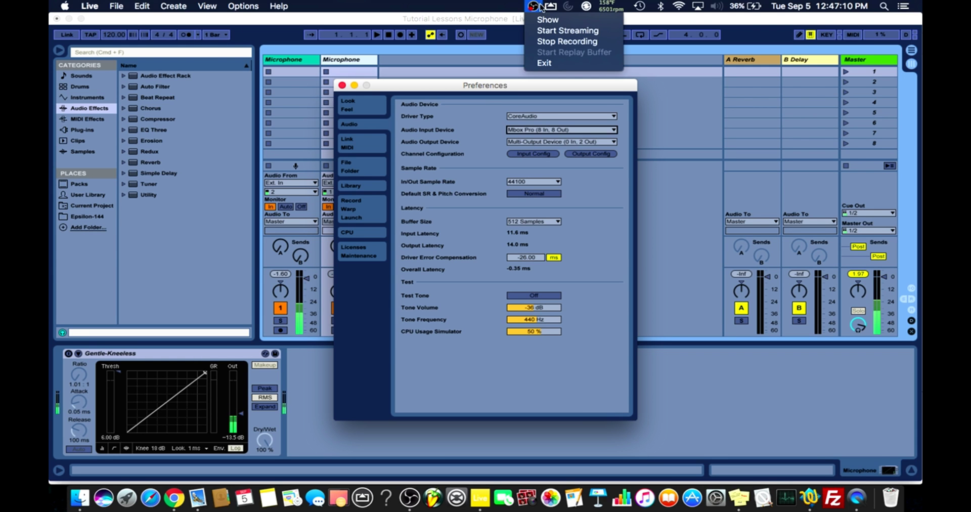